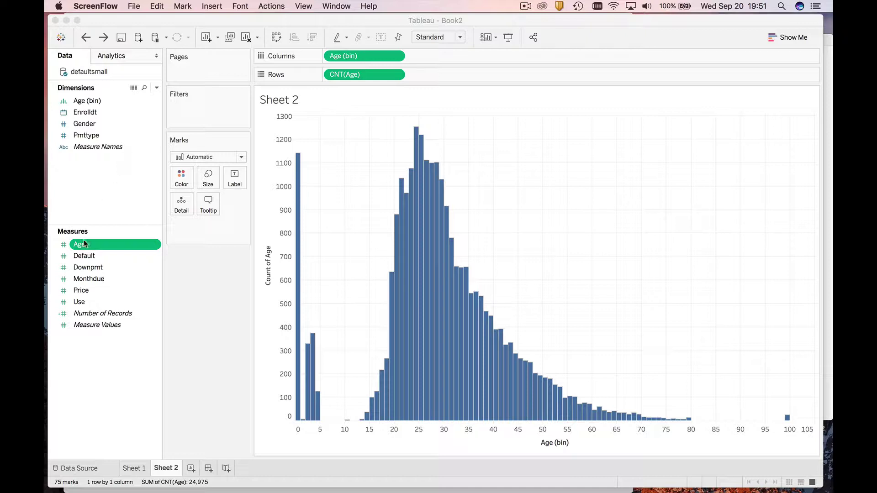
# Add an Age filter to Sheet 2 using all values, limited to the range 16 to 90.
pyautogui.moveTo(84, 249); pyautogui.dragTo(182, 112)
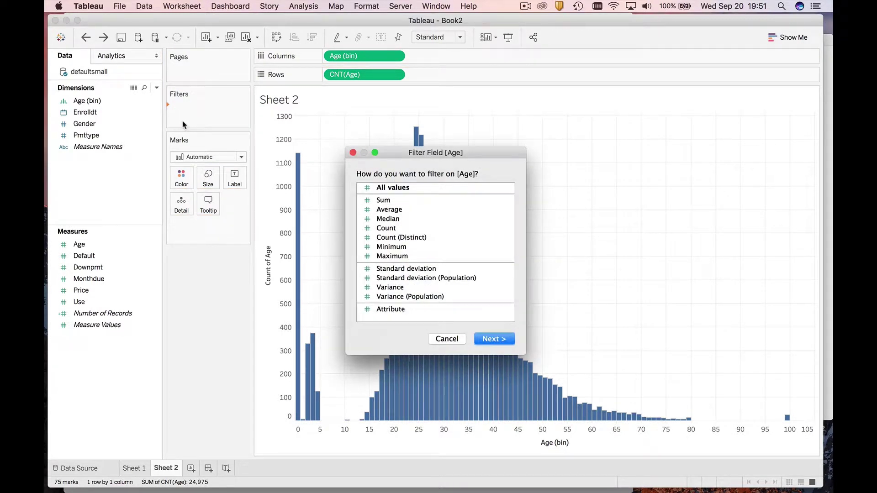
pyautogui.click(397, 188)
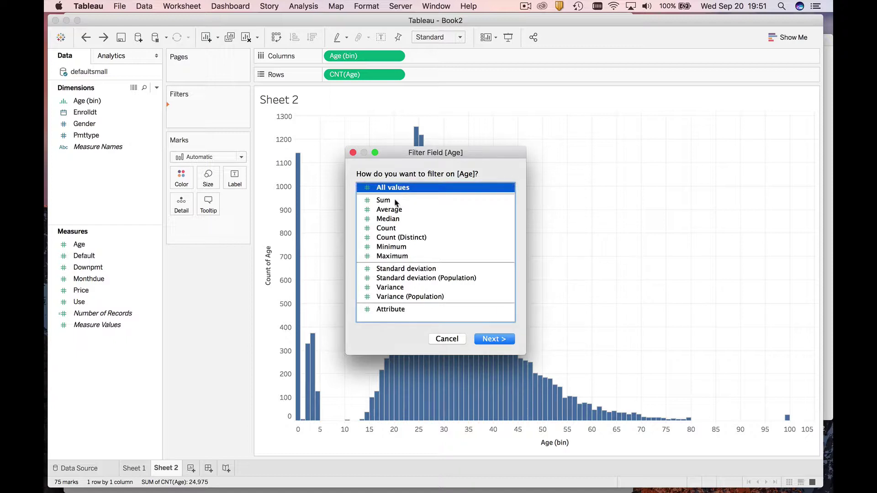
pyautogui.click(500, 338)
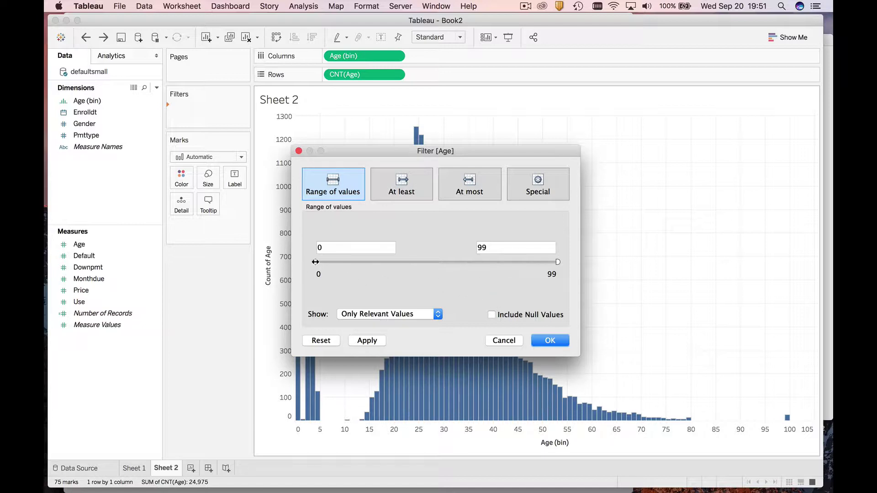
pyautogui.moveTo(315, 261); pyautogui.dragTo(355, 261)
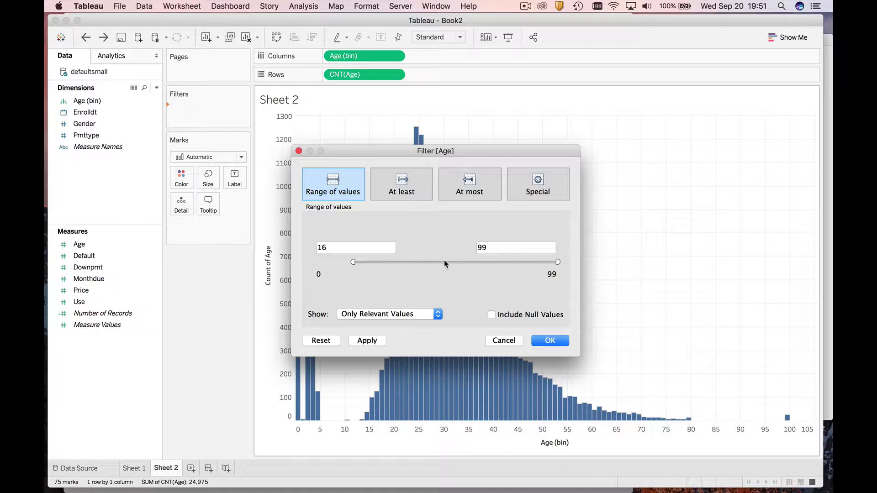
pyautogui.moveTo(556, 263); pyautogui.dragTo(536, 262)
pyautogui.click(557, 342)
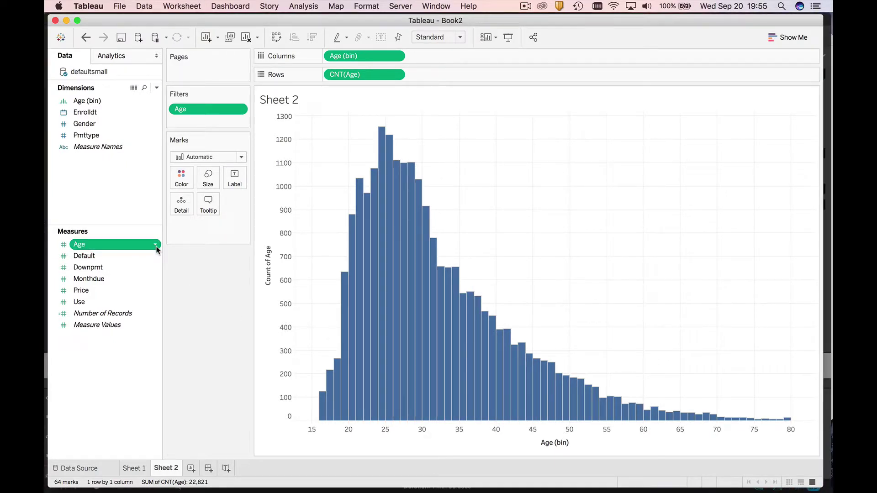
# Create a new calculated field from Age and name it age2.
pyautogui.click(156, 246)
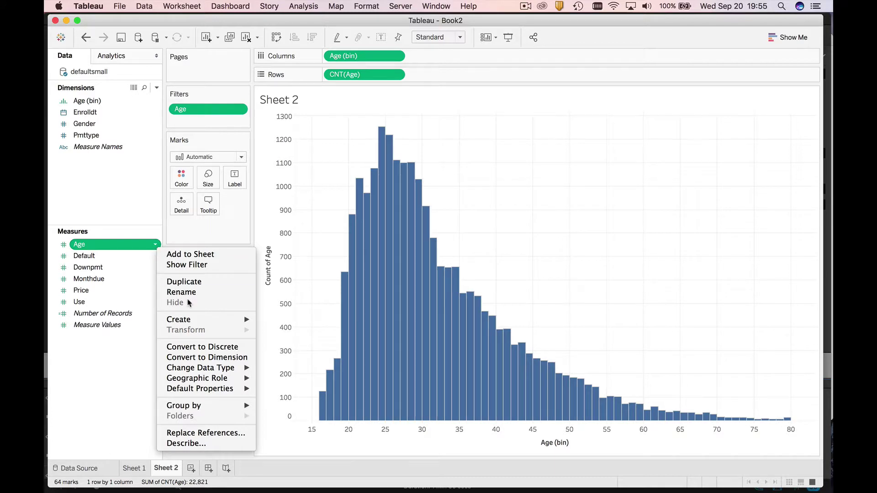
pyautogui.moveTo(179, 320)
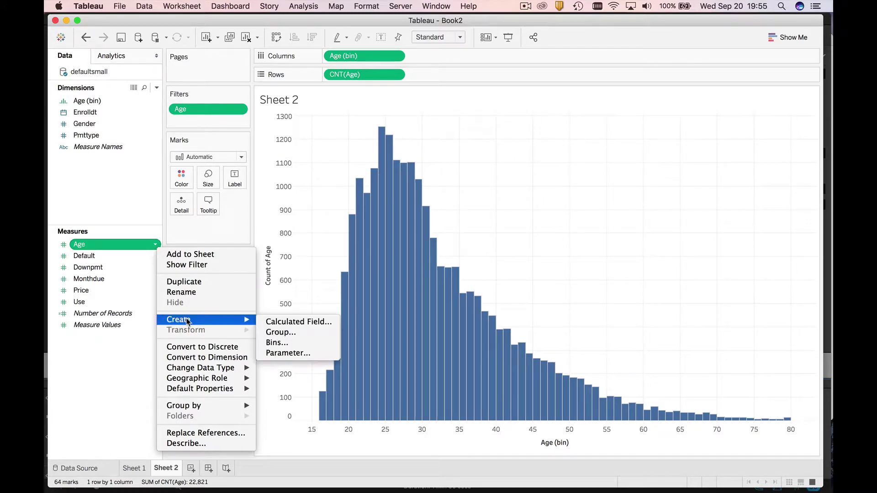
pyautogui.click(280, 322)
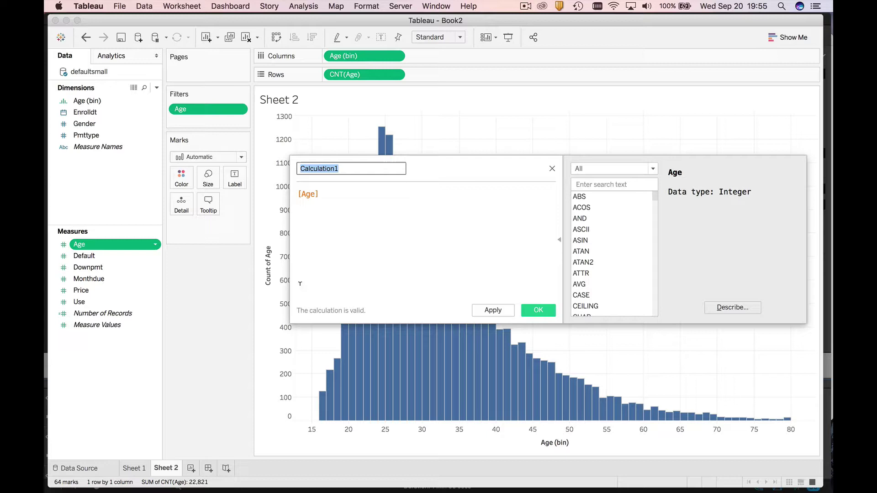
pyautogui.write('age2')
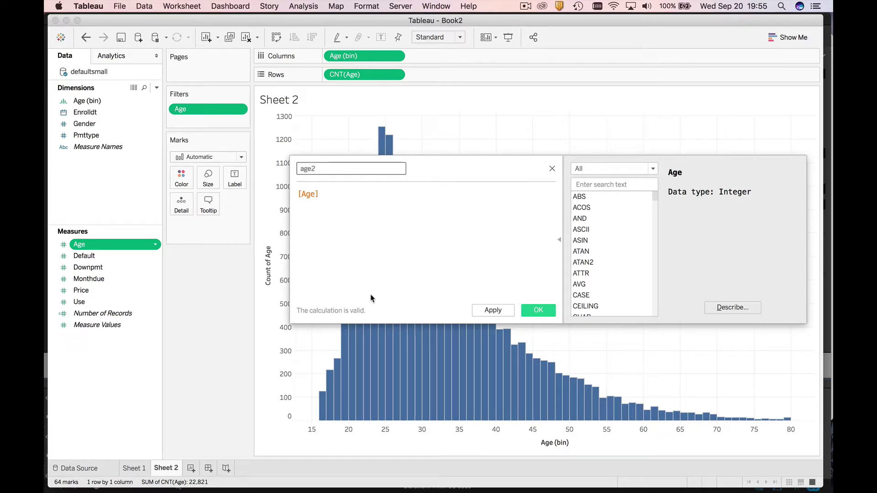
# Look up the IF function's syntax help and place the cursor before [Age].
pyautogui.scroll(-1, 592, 261)
pyautogui.scroll(-3, 592, 260)
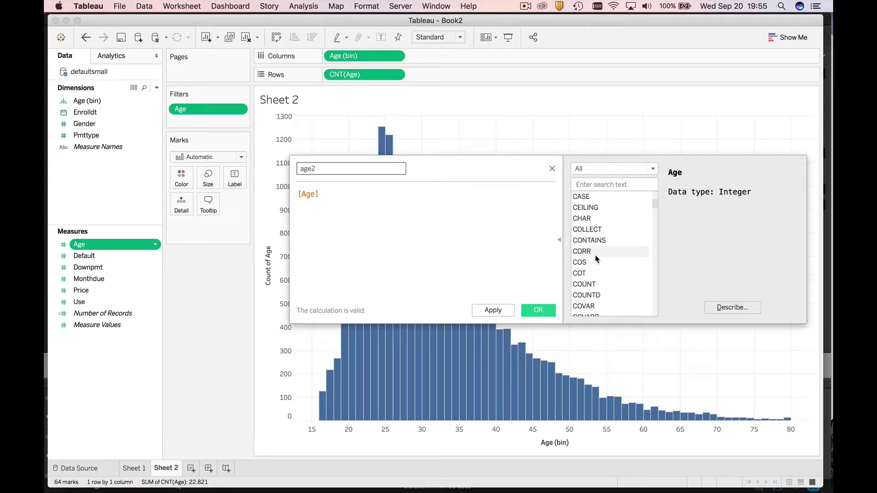
pyautogui.scroll(-4, 594, 260)
pyautogui.scroll(-4, 595, 259)
pyautogui.scroll(-4, 596, 256)
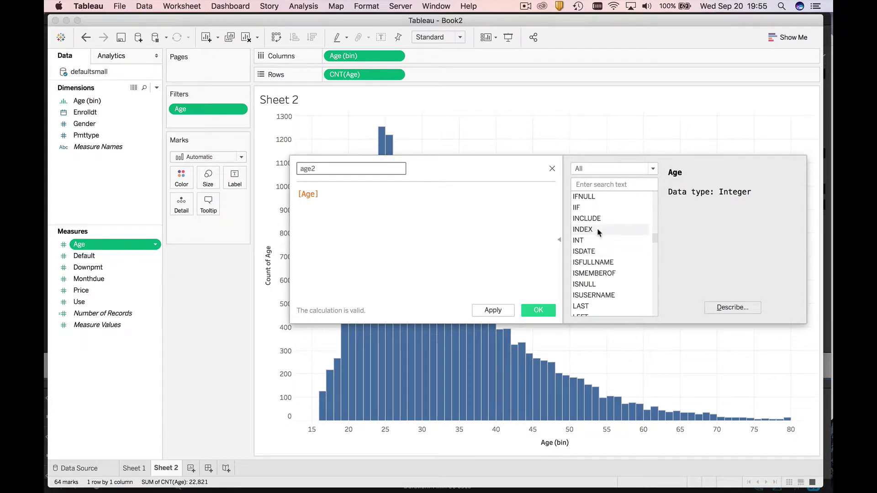
pyautogui.scroll(3, 598, 255)
pyautogui.click(593, 284)
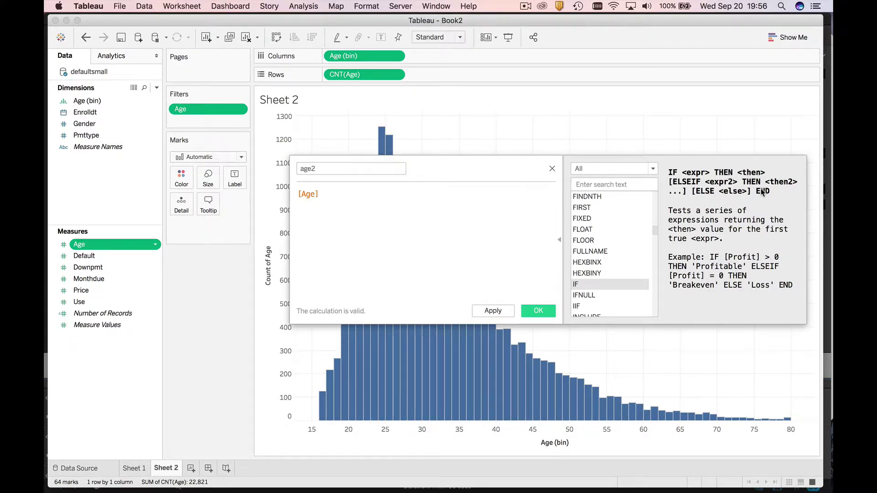
pyautogui.click(298, 194)
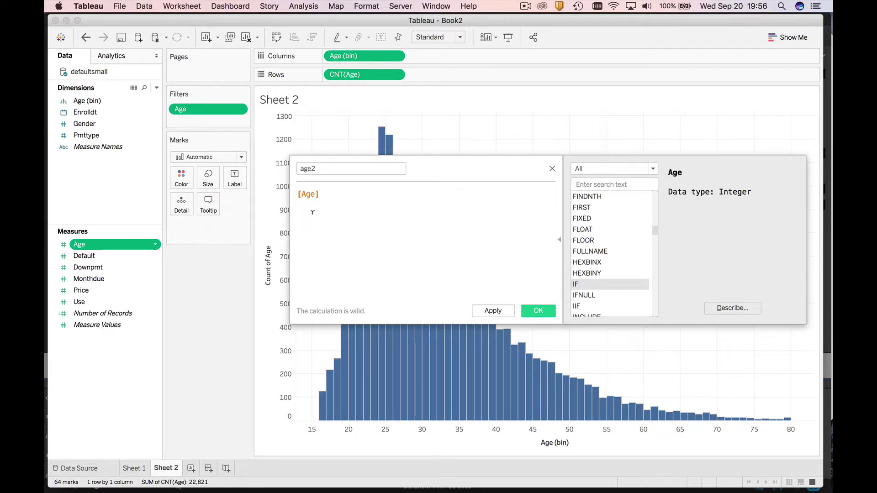
# Begin the age2 formula as IF [Age]>=16 AND [Age], correcting a mistaken <=.
pyautogui.write('IF')
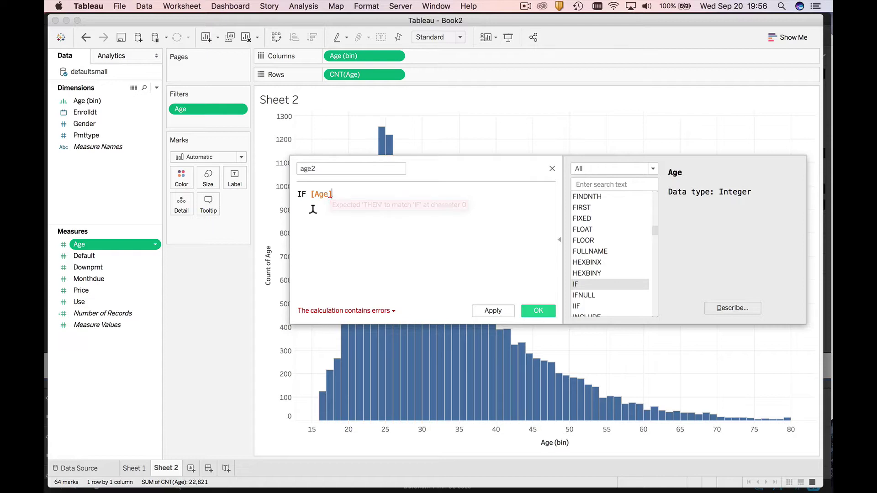
pyautogui.press('Right')
pyautogui.write('<')
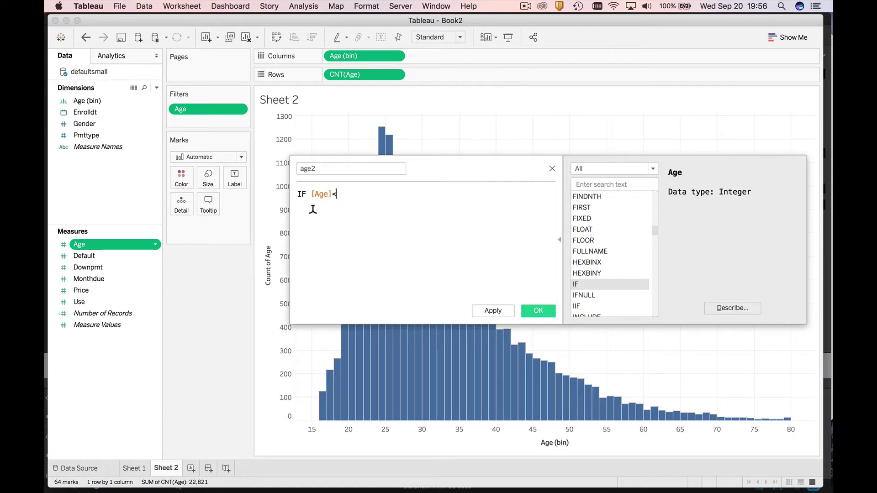
pyautogui.write('=')
pyautogui.press('BackSpace')
pyautogui.press('BackSpace')
pyautogui.write('>')
pyautogui.write('=16 A')
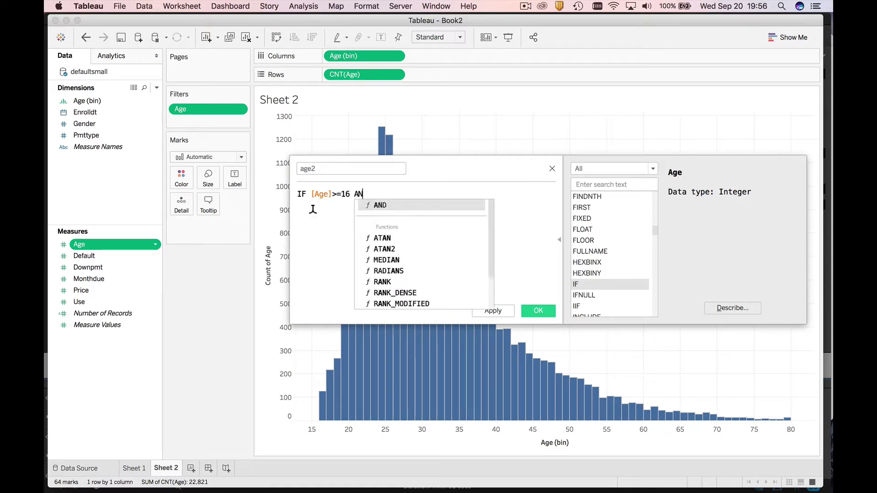
pyautogui.write('N')
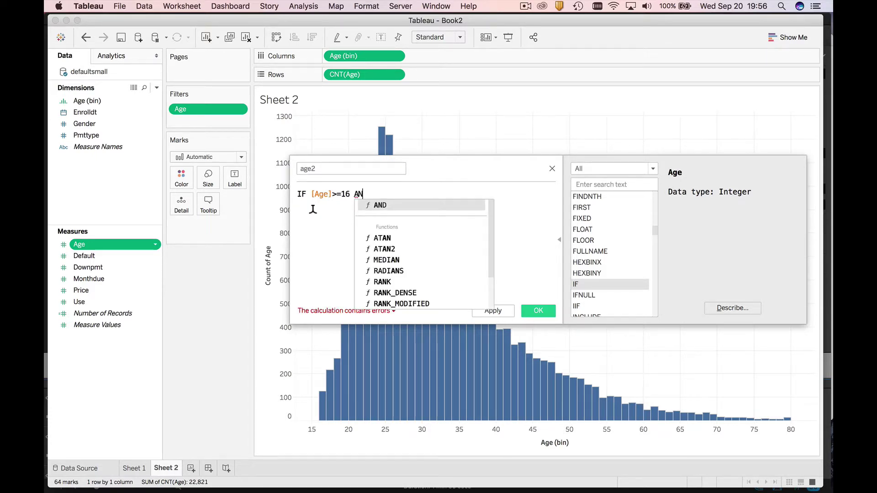
pyautogui.write('D')
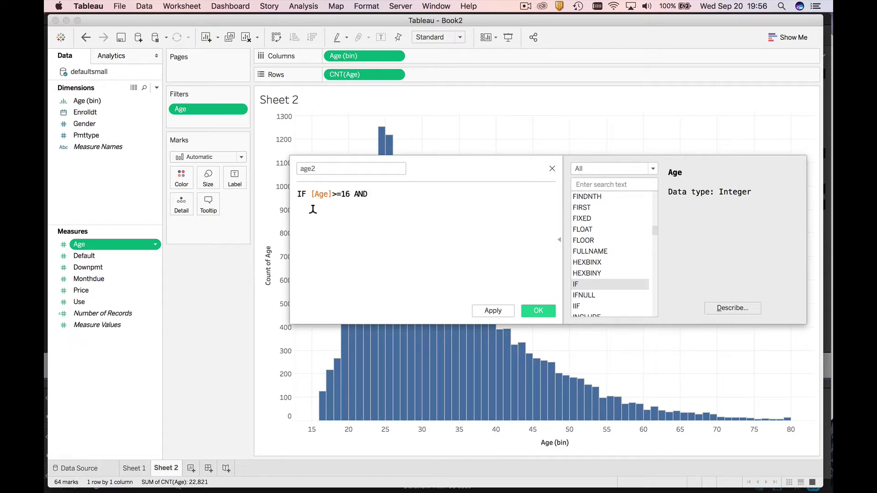
pyautogui.write(' [')
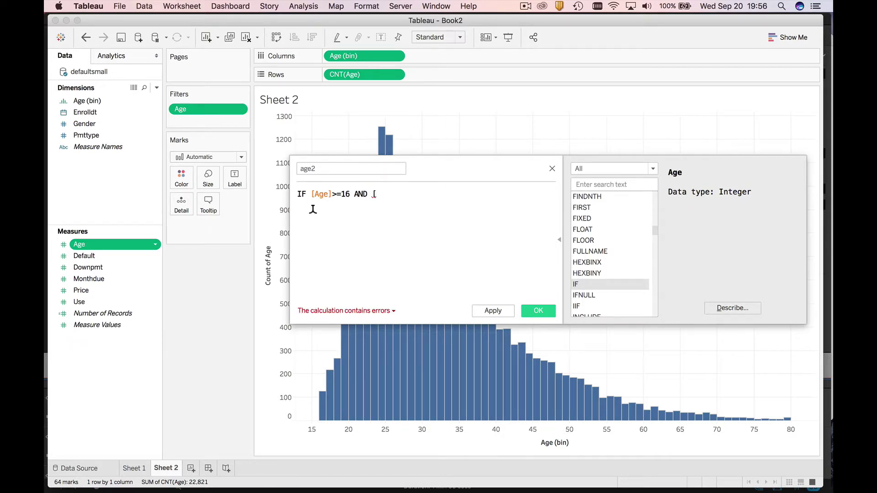
pyautogui.write('A')
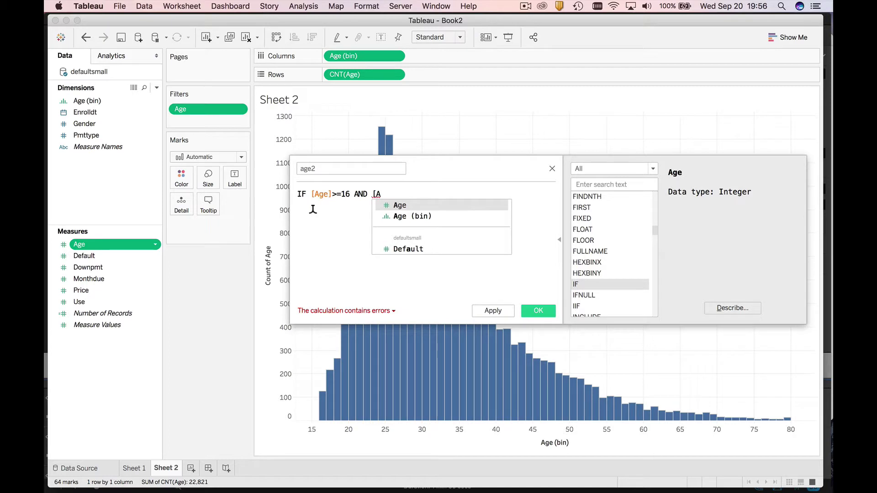
pyautogui.press('Return')
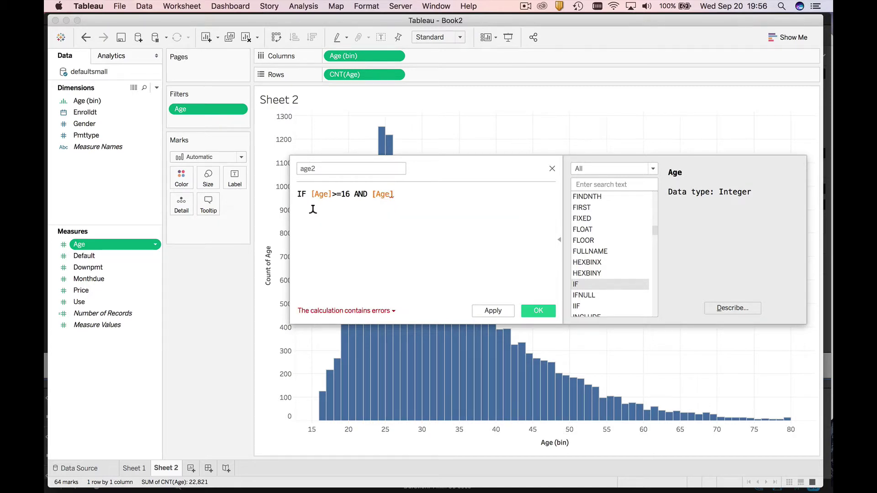
# Finish the formula with < 90 THEN [Age] END and save the age2 field.
pyautogui.write('<')
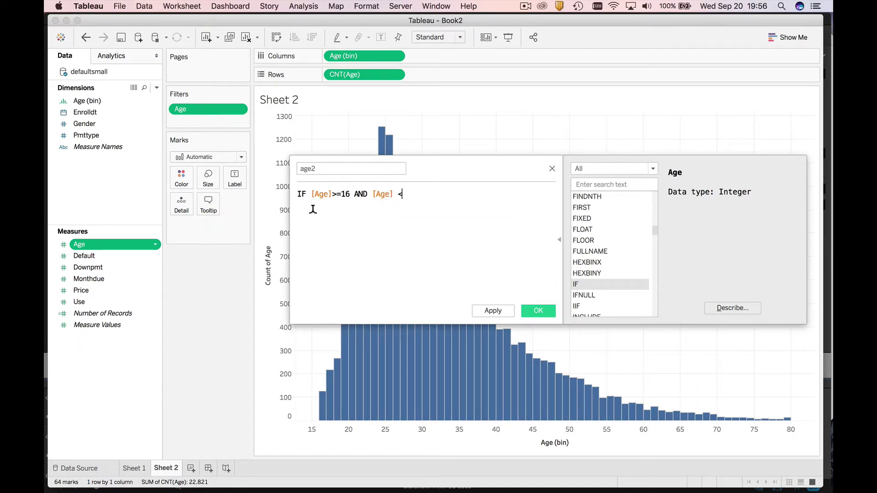
pyautogui.write(' 90')
pyautogui.write(' TH')
pyautogui.press('Return')
pyautogui.write('[')
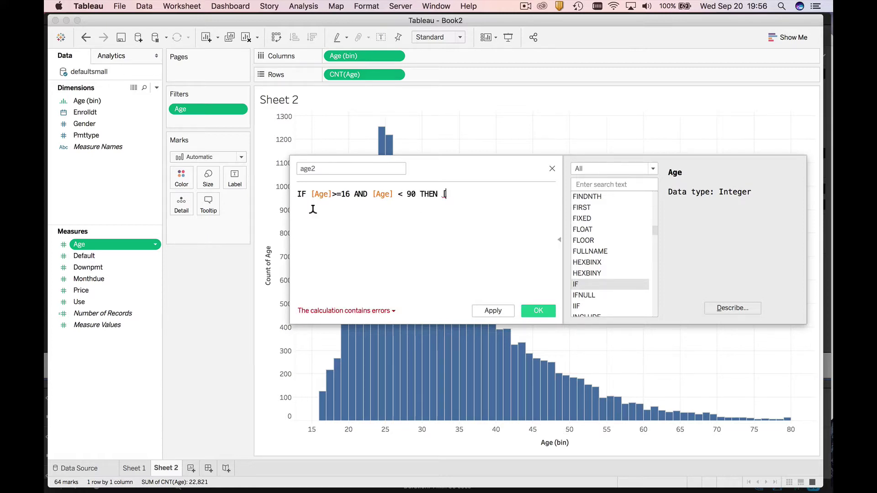
pyautogui.write('A')
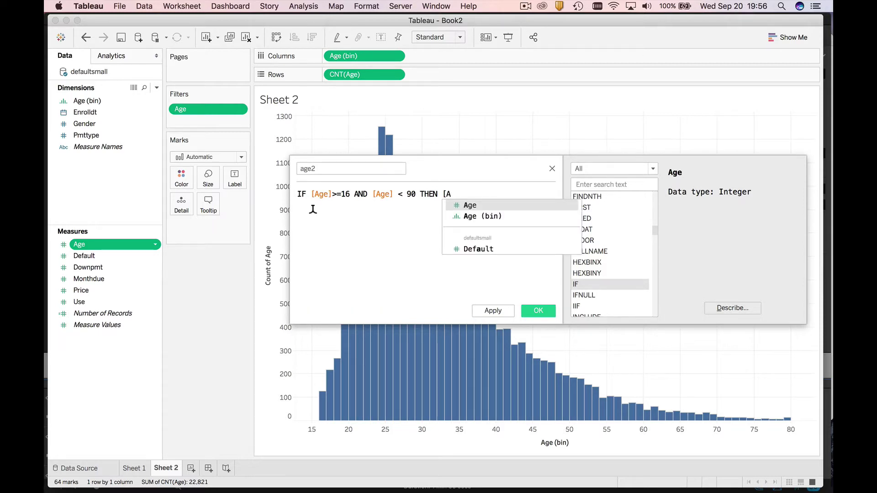
pyautogui.write('ge')
pyautogui.press('Return')
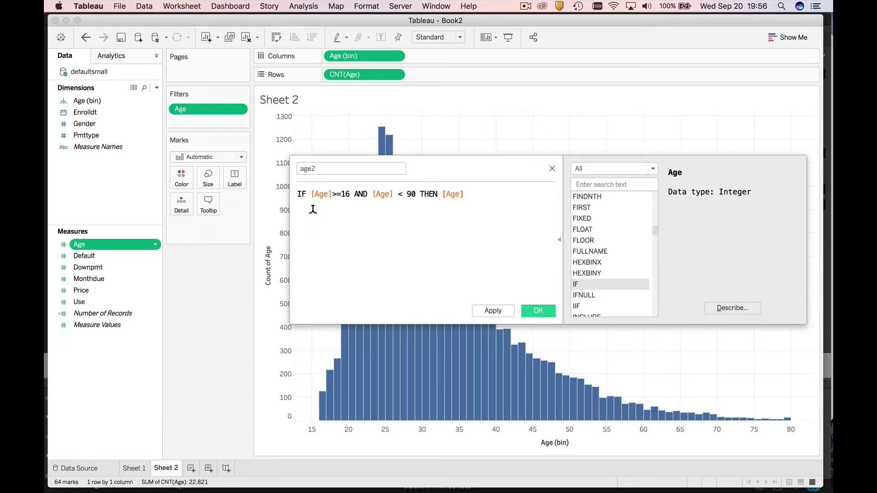
pyautogui.write(' END')
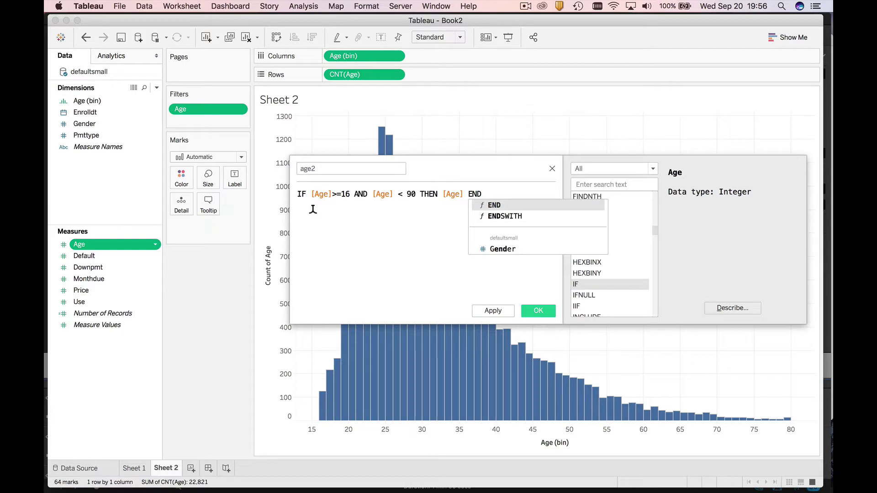
pyautogui.press('Escape')
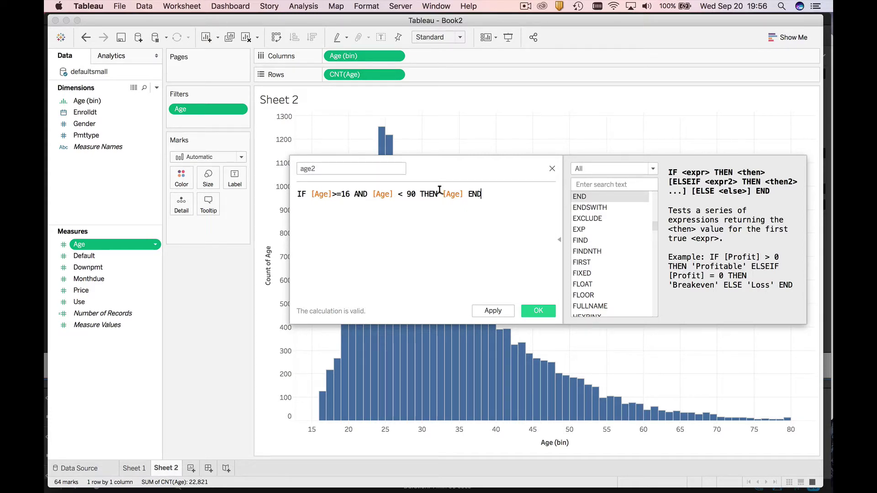
pyautogui.click(535, 311)
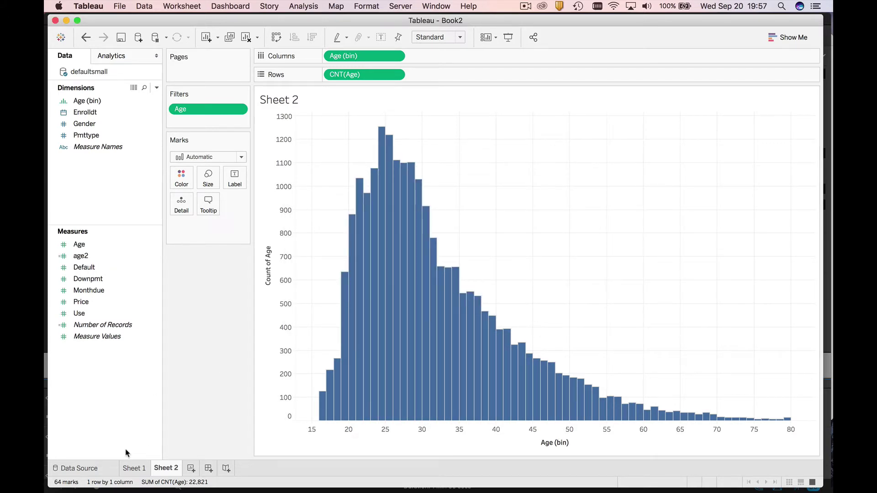
# Check the Data Source grid to confirm age2 is null wherever Age is 0.
pyautogui.click(82, 469)
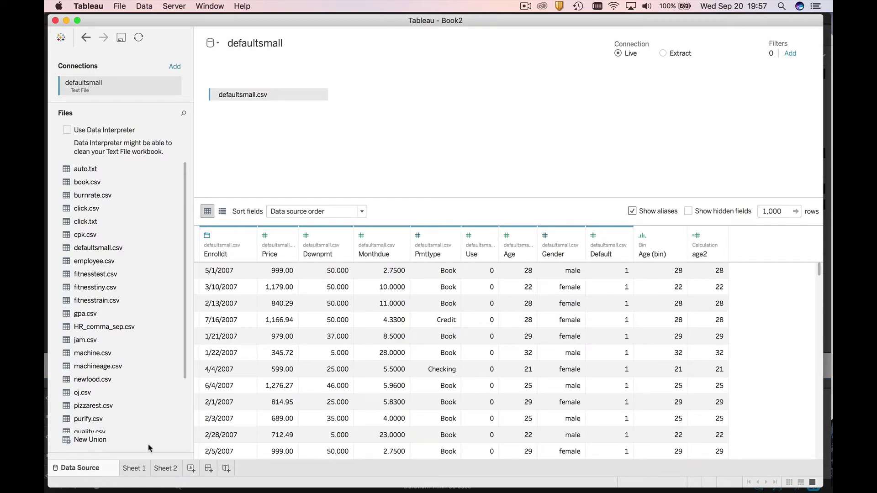
pyautogui.moveTo(706, 251)
pyautogui.scroll(-5, 711, 333)
pyautogui.scroll(-2, 711, 334)
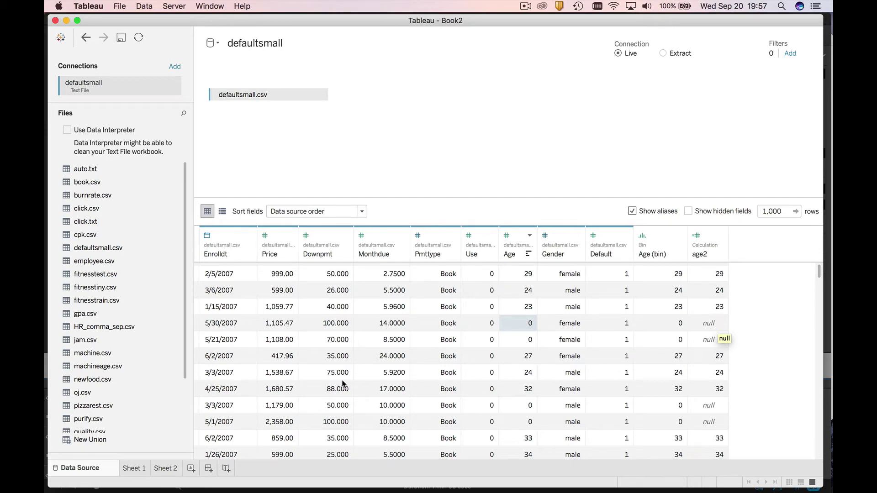
# Put age2 on a new Sheet 3 and display it as a histogram using Show Me.
pyautogui.click(192, 469)
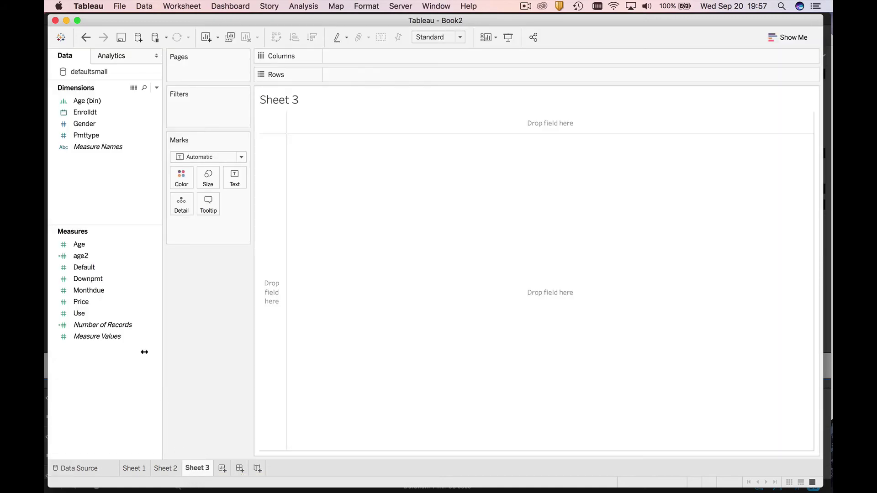
pyautogui.moveTo(100, 255); pyautogui.dragTo(517, 269)
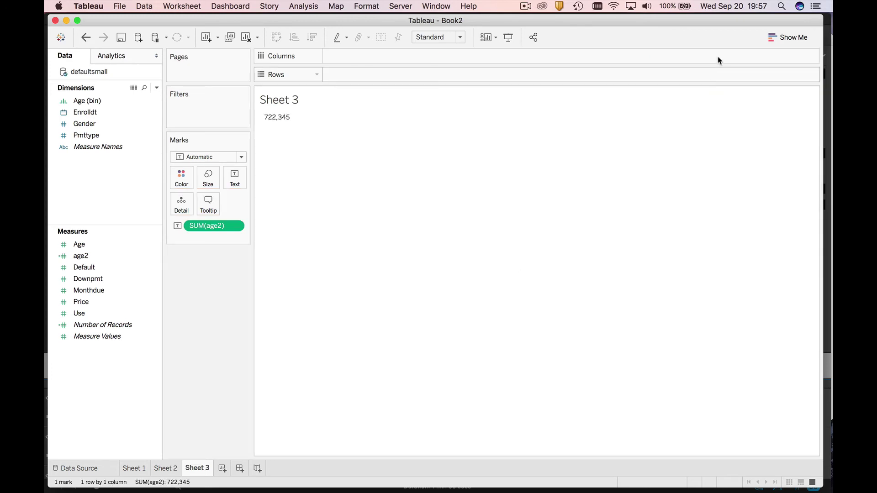
pyautogui.click(778, 37)
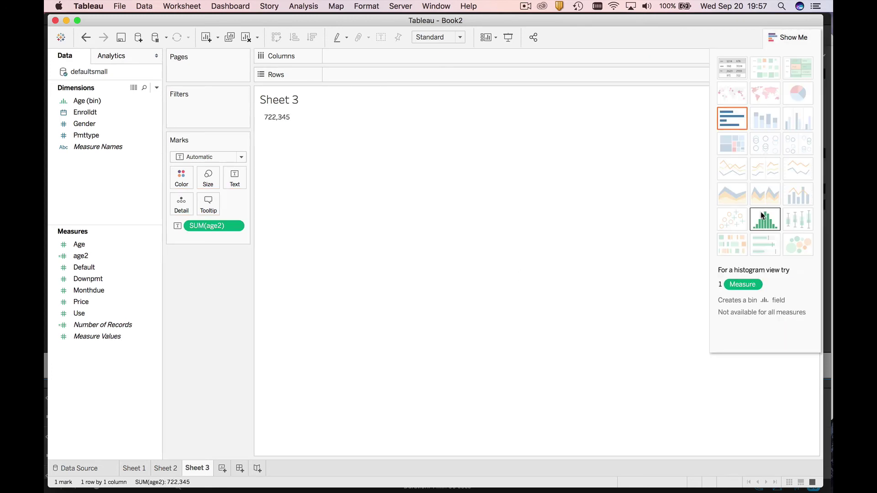
pyautogui.click(769, 223)
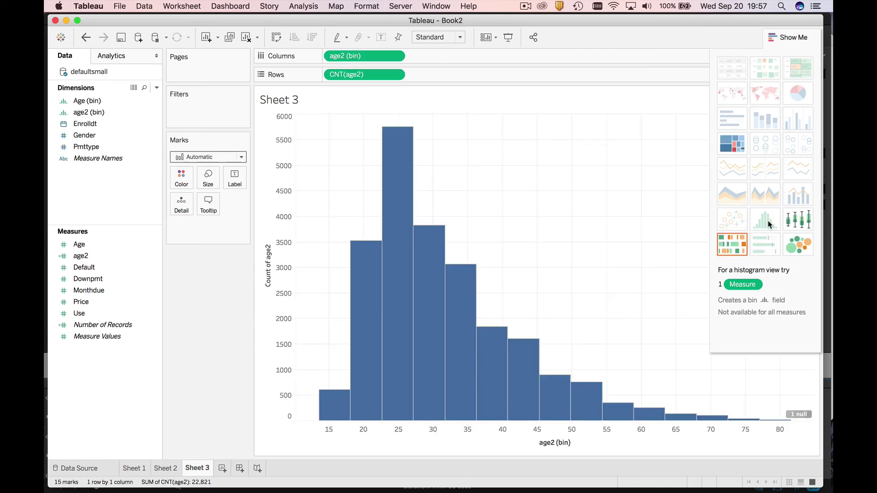